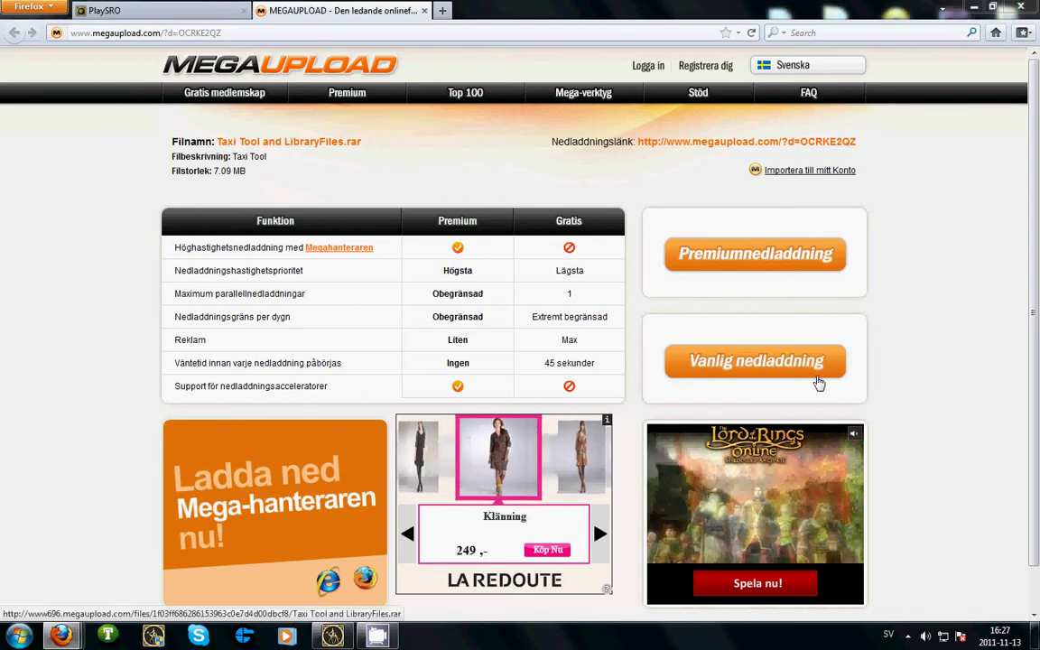
- Download Taxi Tool and LibraryFiles.rar with the regular free download, closing the pop-up advertisement and saving the file
left_click(815, 372)
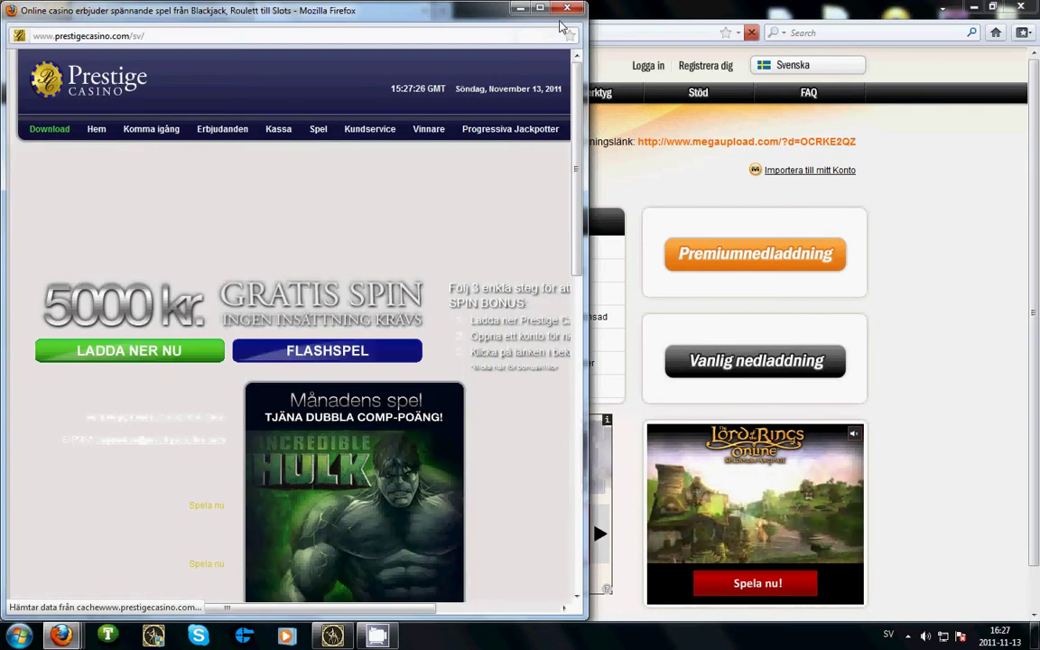
left_click(569, 11)
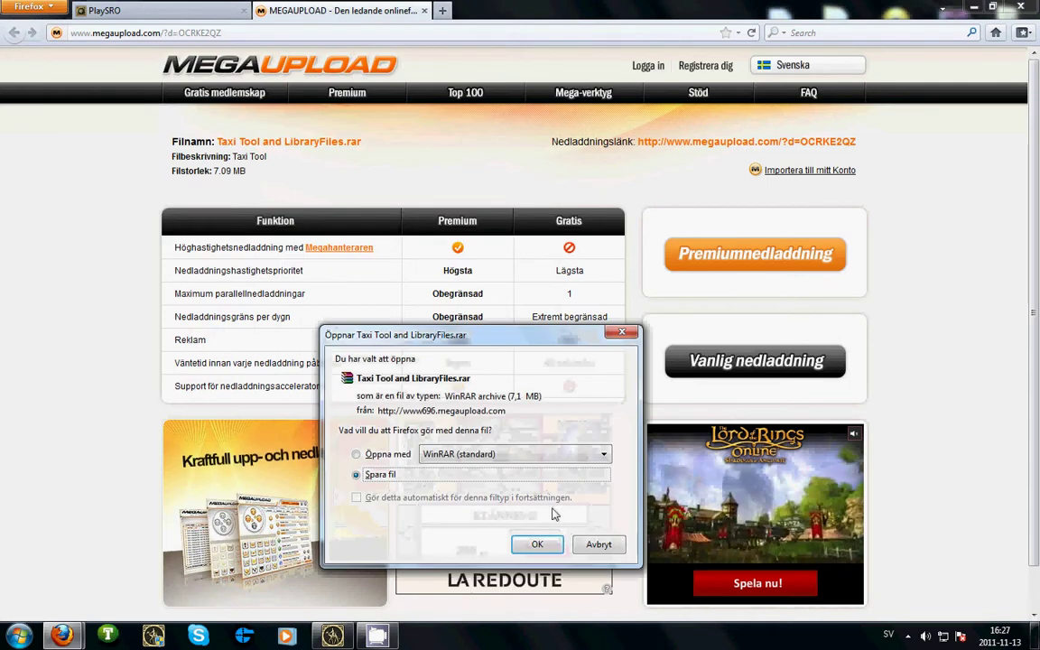
left_click(361, 474)
left_click(529, 546)
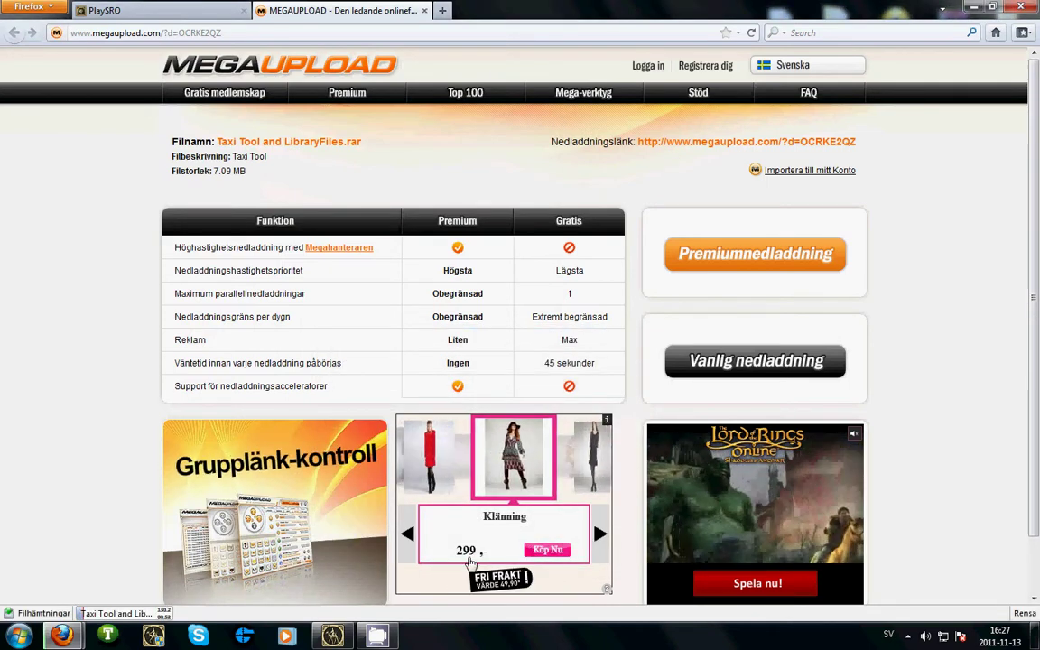
- Open the downloaded Taxi Tool and LibraryFiles archive in WinRAR and dismiss the licence purchase reminder
mouse_move(152, 613)
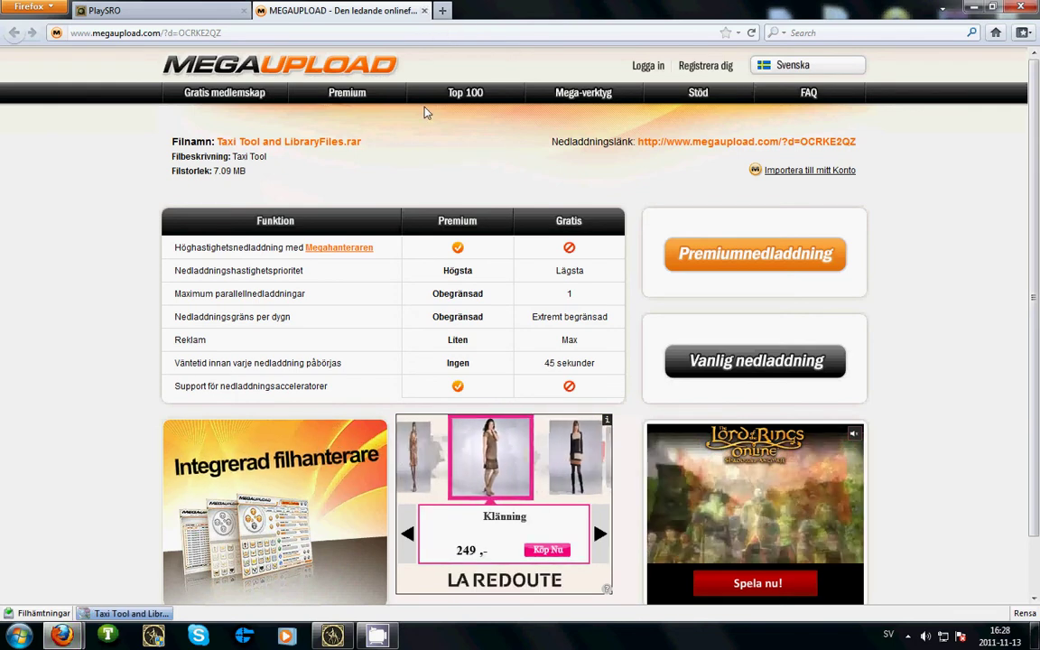
left_click(129, 614)
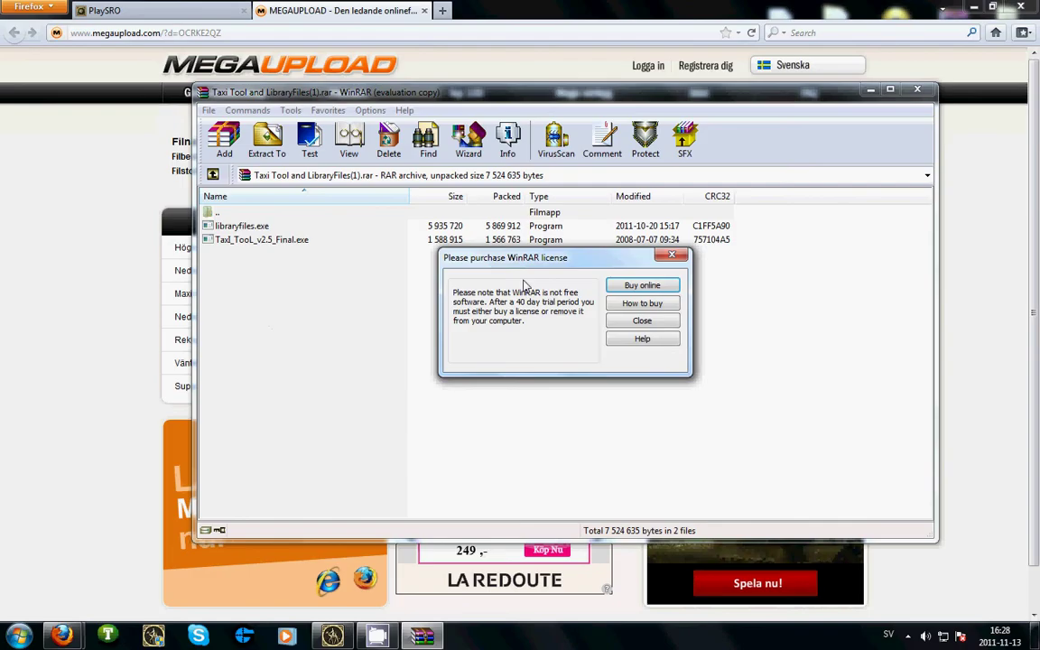
left_click(642, 320)
- Extract libraryfiles.exe and TaxI_TooL_v2.5_Final.exe from the archive onto the desktop
key("super+d")
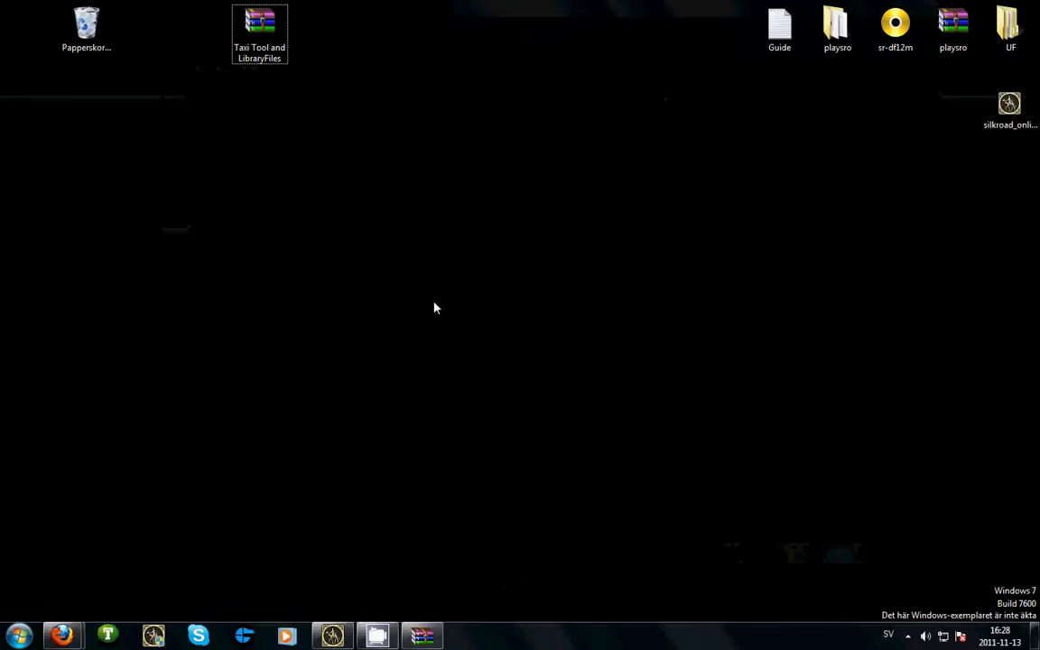
left_click(418, 637)
left_click(440, 72)
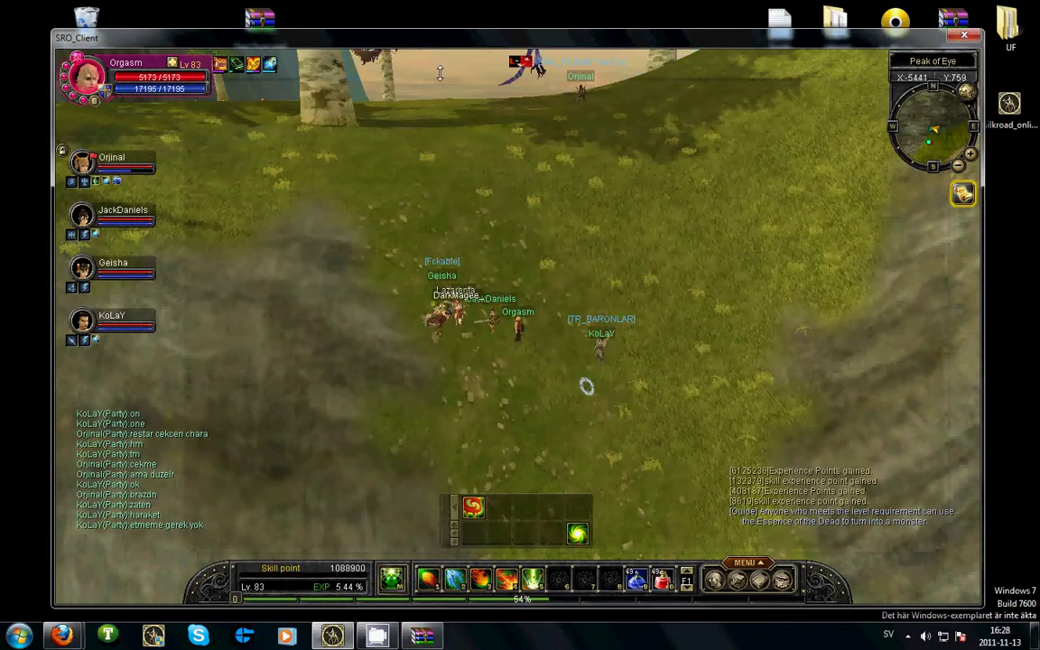
key("alt+Tab")
left_click(236, 241)
left_click(262, 228, "shift")
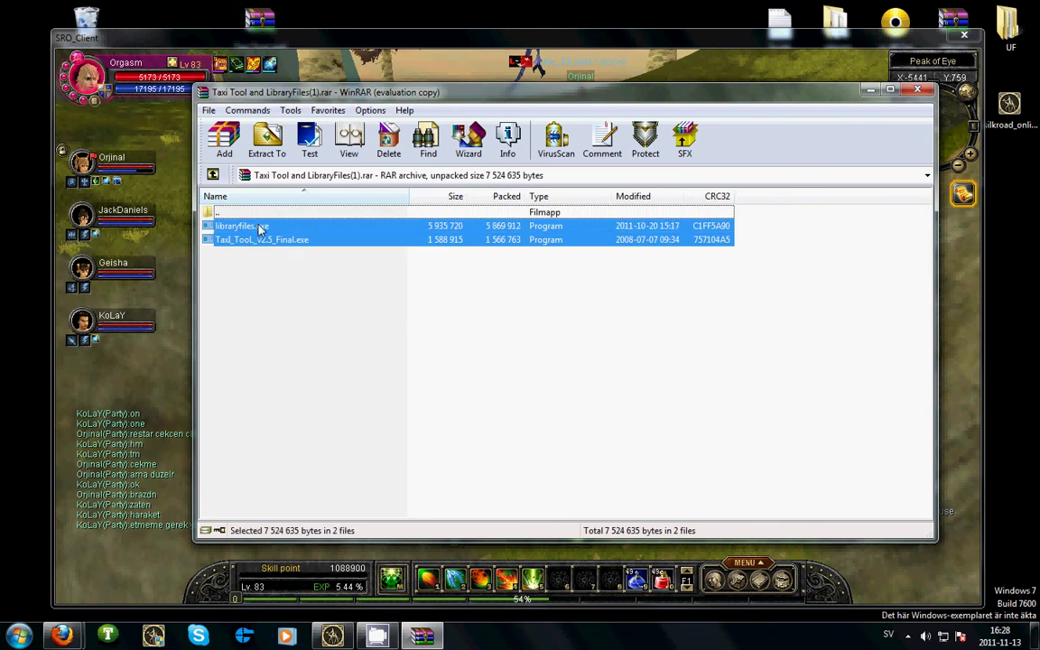
left_click(291, 315)
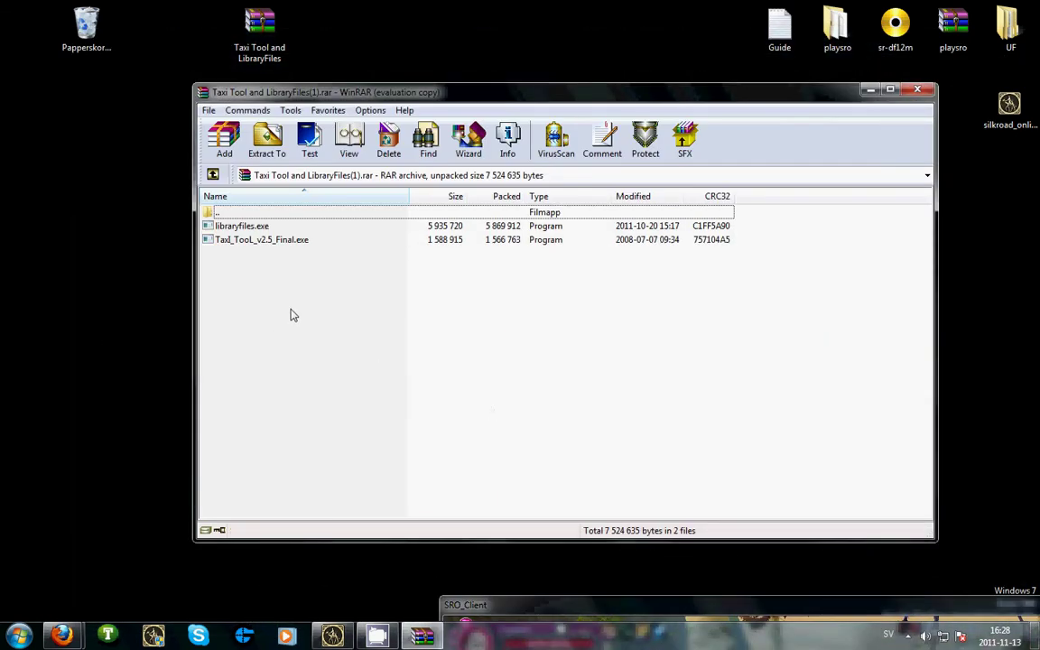
left_click_drag(258, 272, 121, 236)
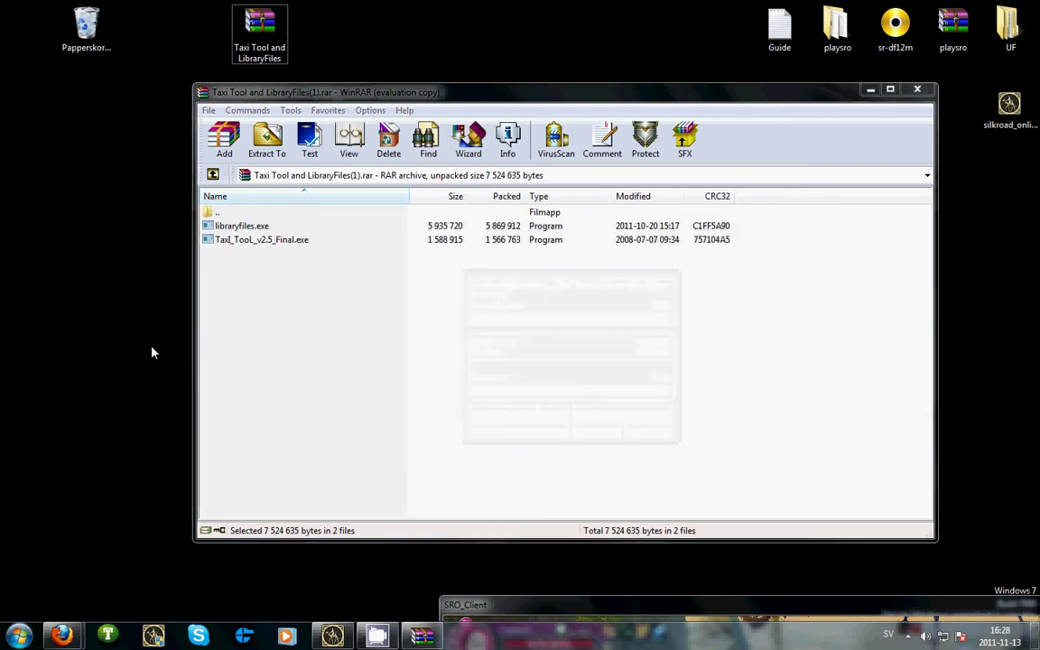
left_click_drag(264, 94, 294, 43)
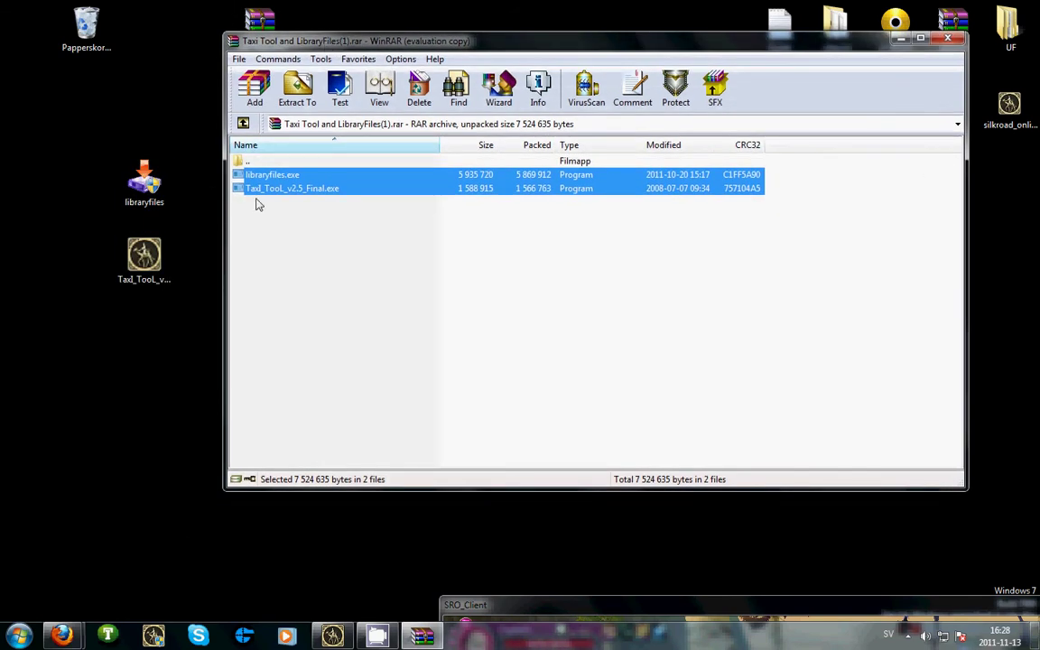
left_click(142, 347)
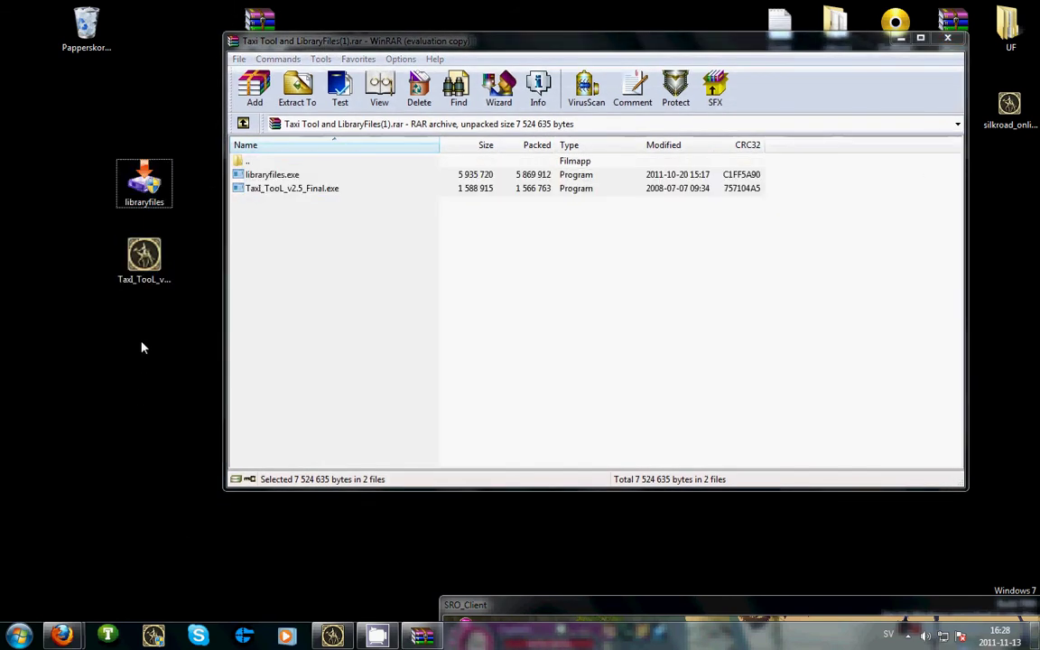
- Run the extracted libraryfiles installer and install the library files into C:\Windows\system32, exiting the installer when it finishes
double_click(149, 190)
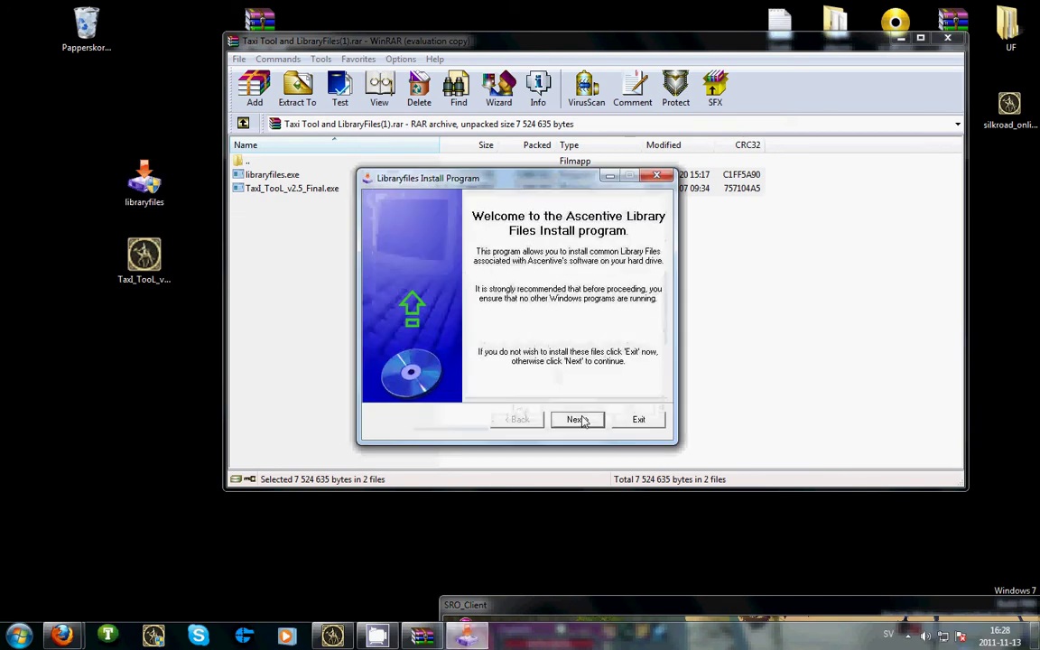
left_click(578, 420)
left_click(575, 421)
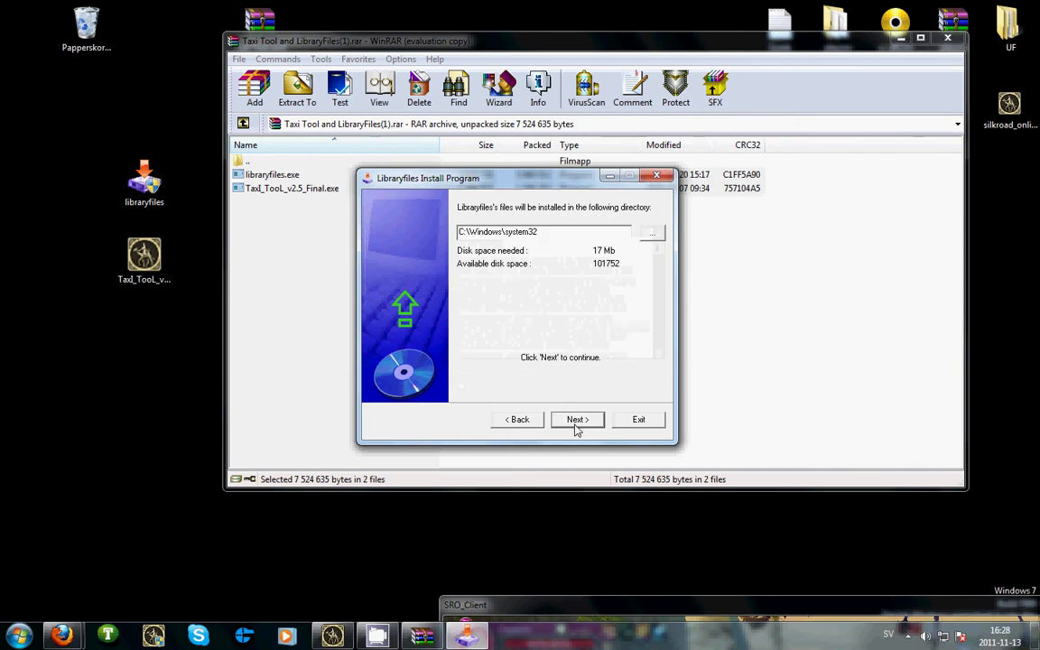
left_click(578, 426)
left_click(580, 429)
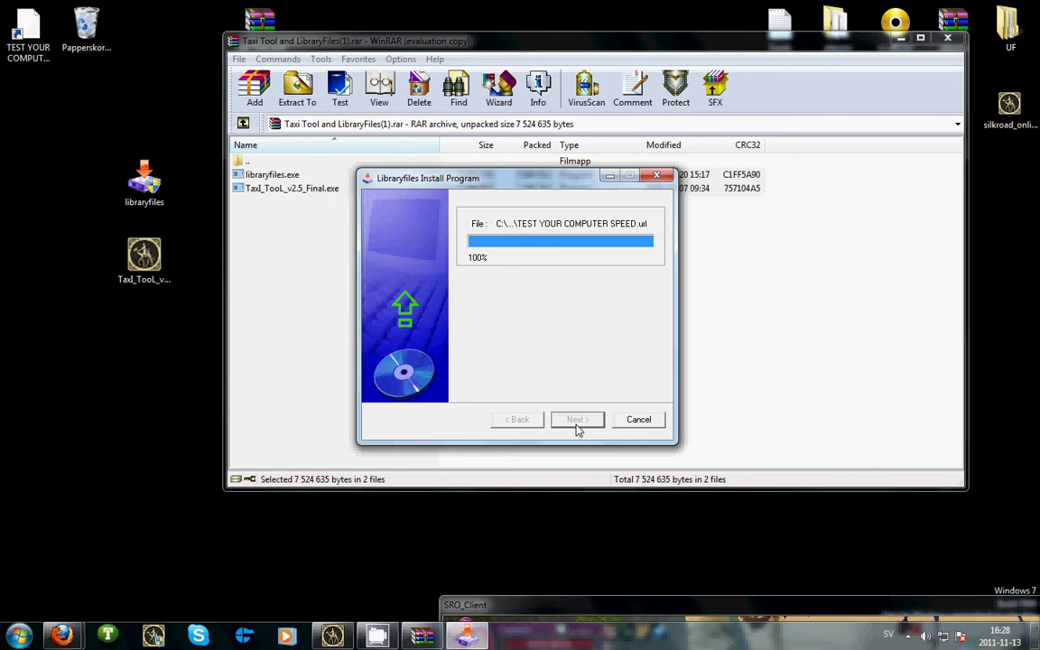
left_click(577, 425)
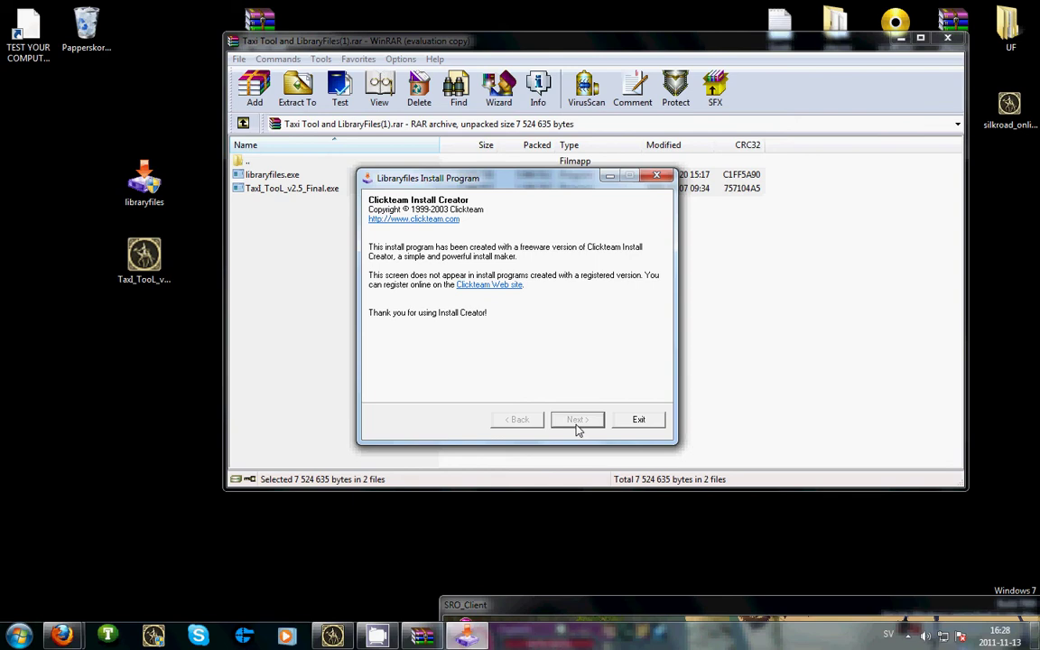
left_click(632, 420)
left_click(390, 313)
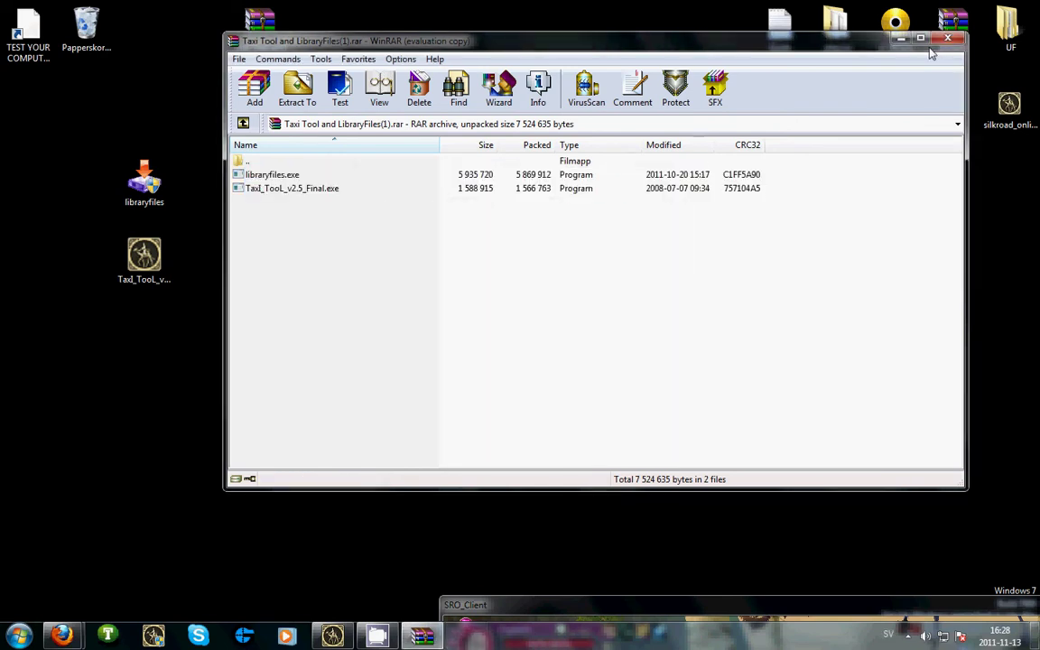
- Close the archive and install SRO TaxI TooL, accepting the agreement, creating a desktop icon and launching the tool on completion
key("Escape")
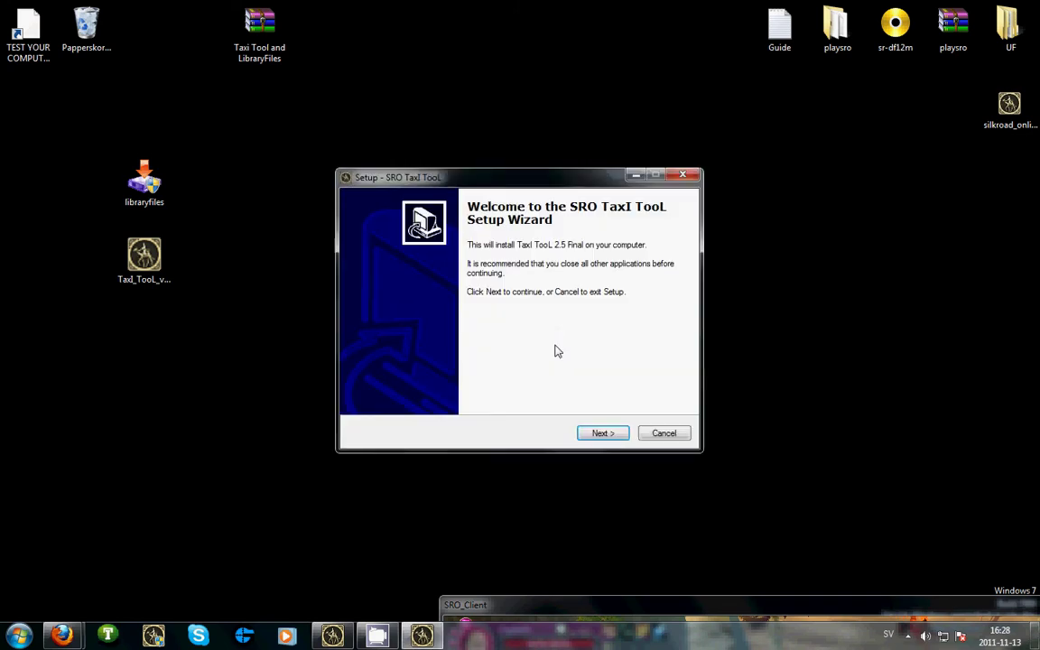
left_click(603, 434)
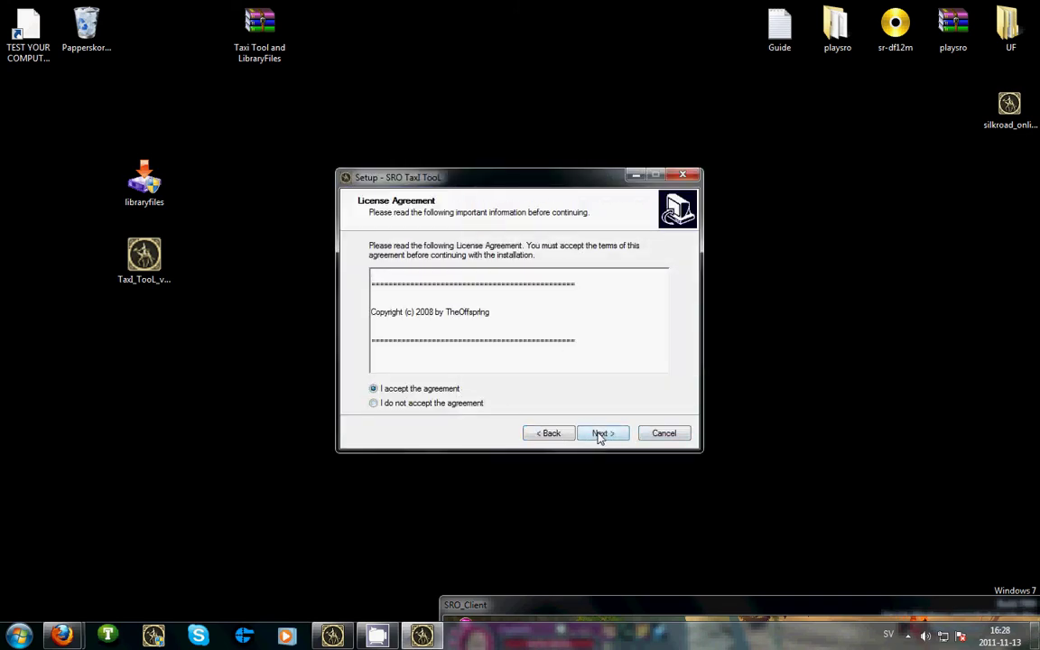
left_click(600, 434)
left_click(599, 435)
left_click(599, 433)
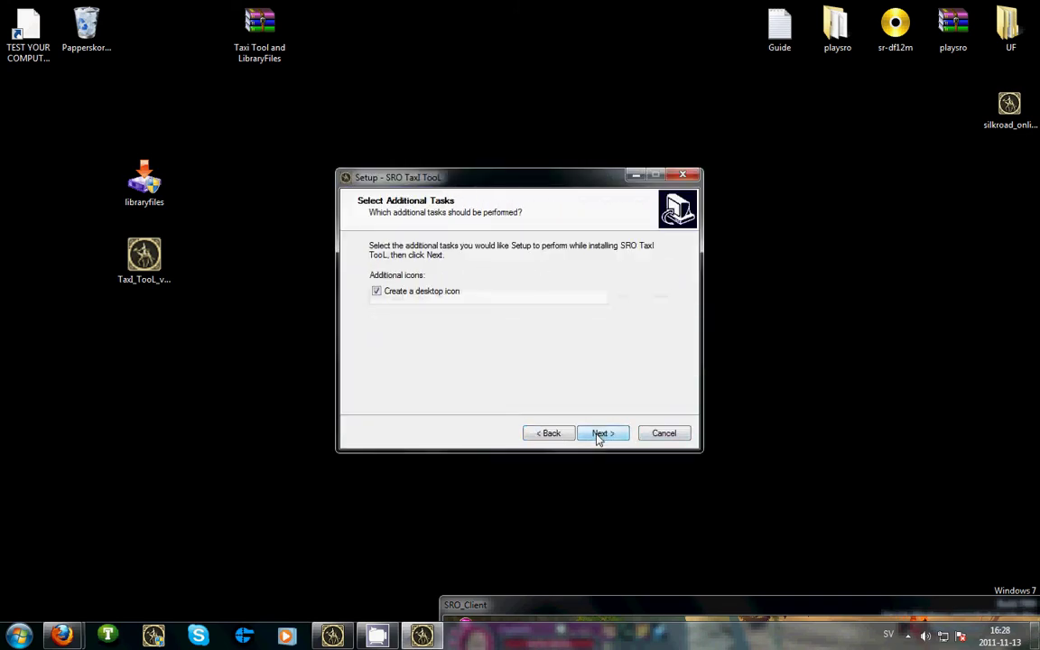
left_click(599, 433)
left_click(600, 433)
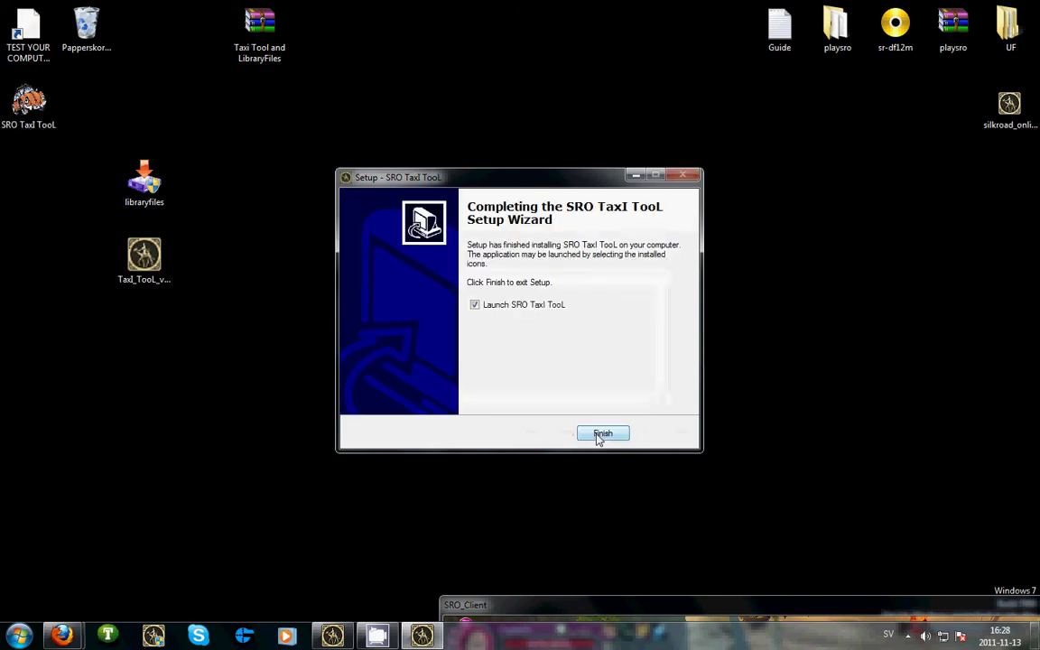
left_click(600, 435)
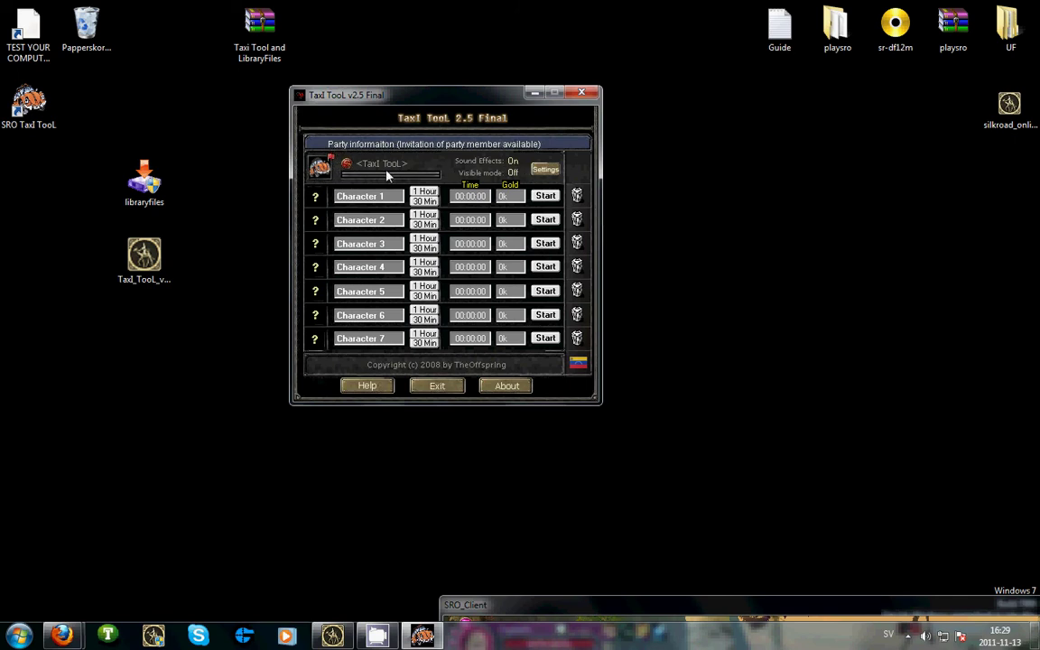
- Name the first character slot BllAb and start a one-hour countdown for it
left_click_drag(386, 200, 348, 179)
type("BllAb")
key("Return")
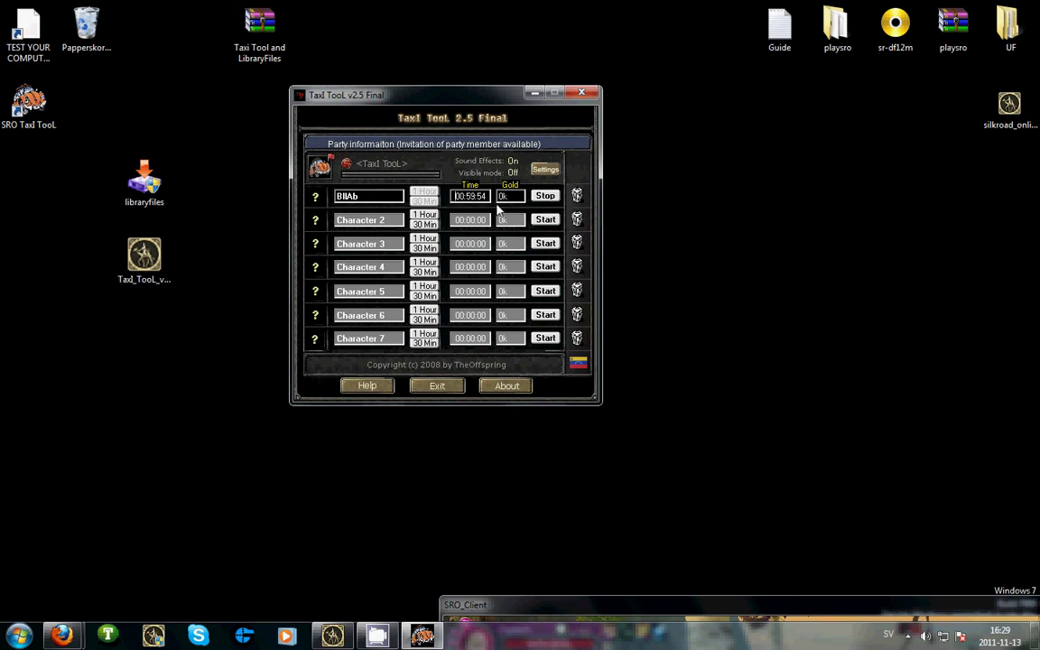
- Try the Disable option for sound effects in the tool's settings, restore it, and save the settings
left_click(544, 171)
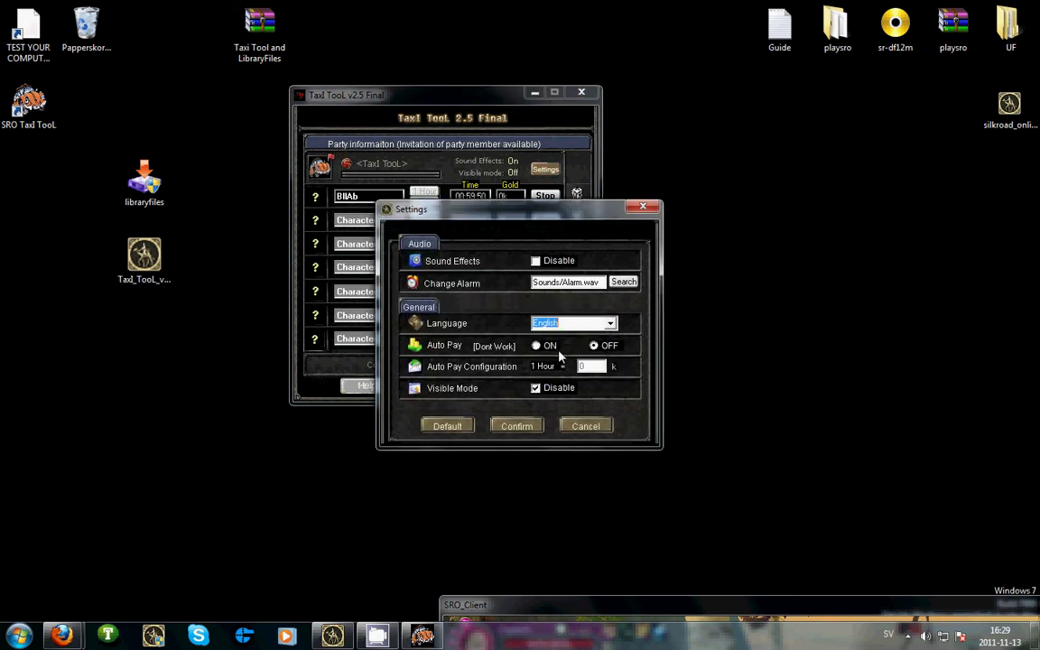
left_click(537, 262)
left_click(536, 262)
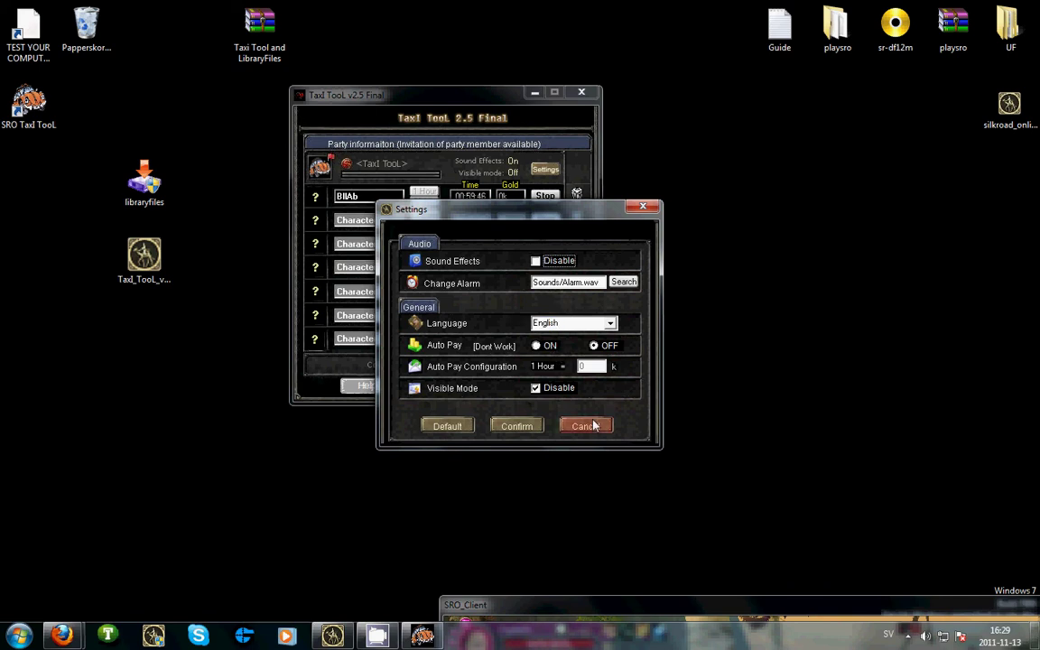
left_click(517, 425)
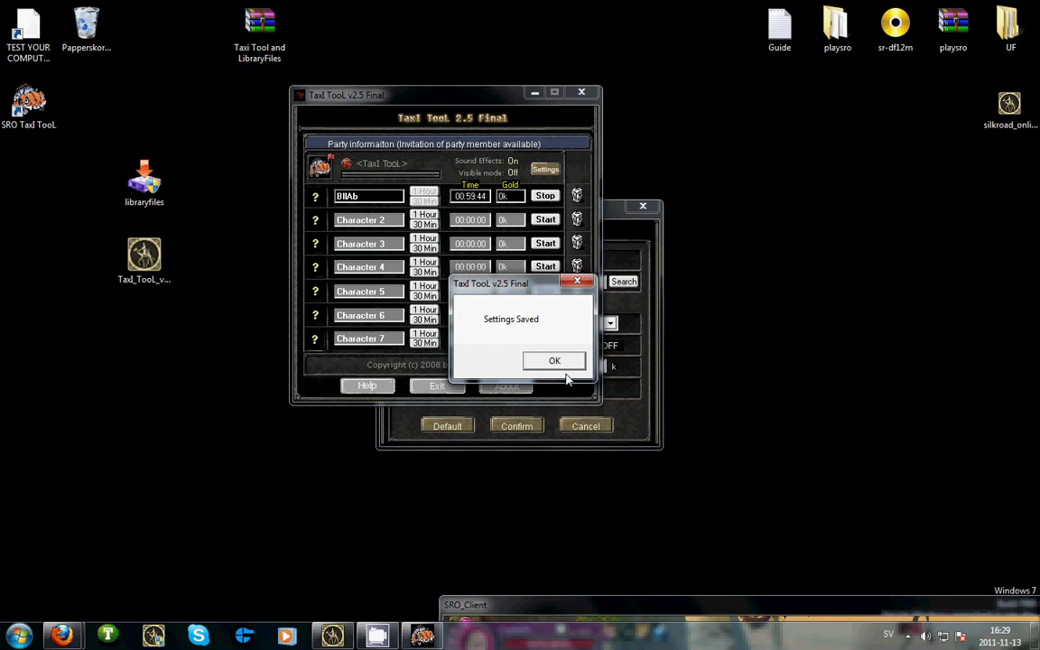
key("Return")
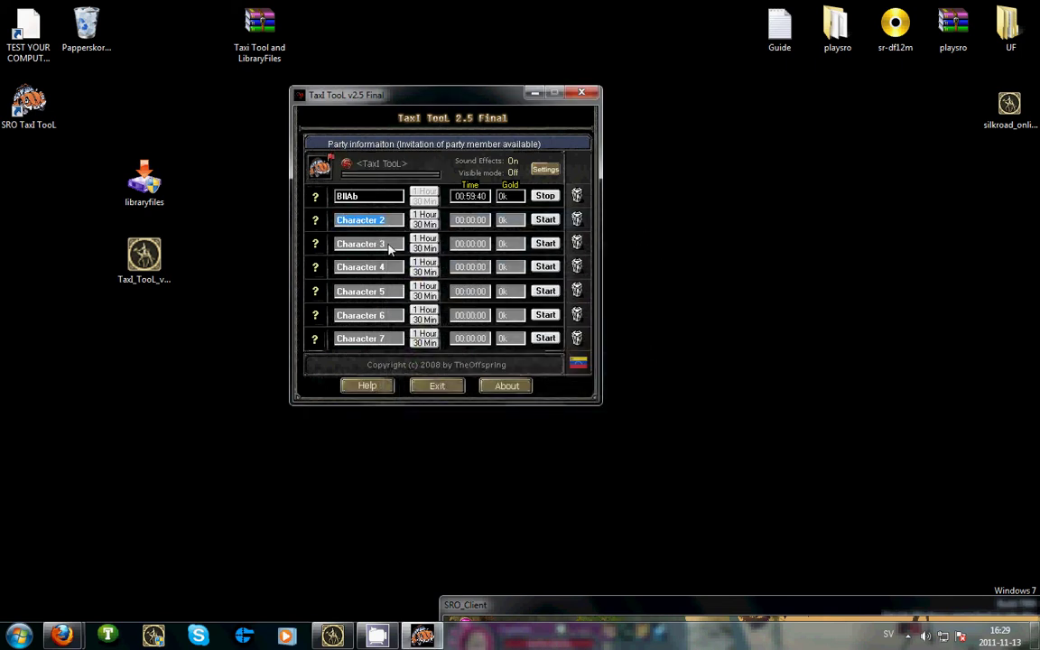
- Name character slots 2 to 5 asd, 123, 45 and asd
type("asd")
key("Tab")
type("123")
key("Tab")
type("45")
key("Tab")
type("asd")
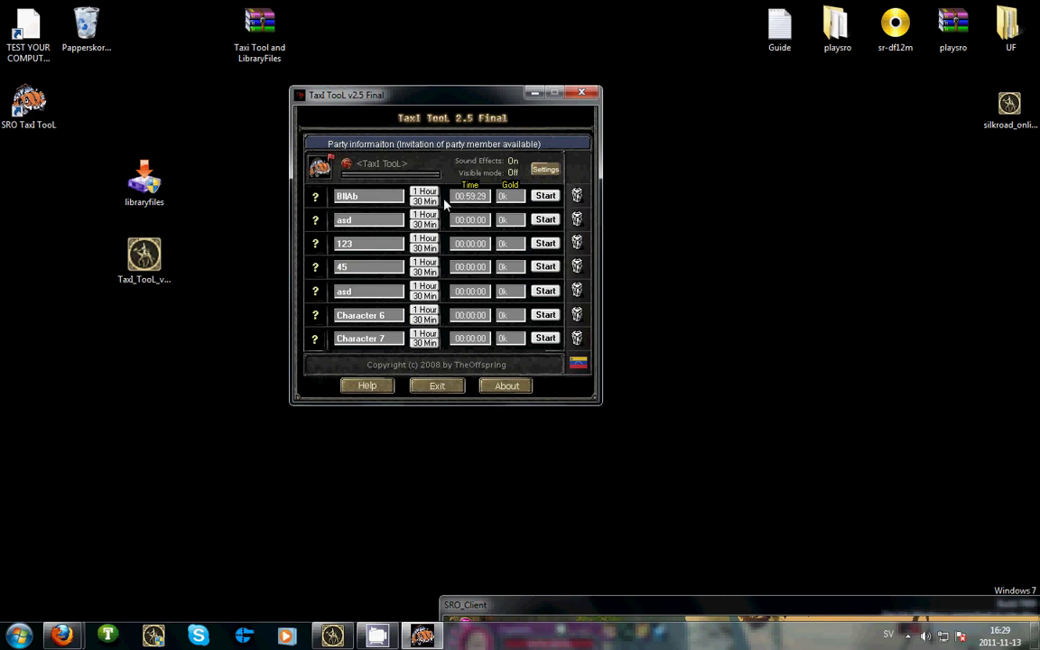
- Add one hour to the paused BllAb timer and restart its countdown
left_click(425, 193)
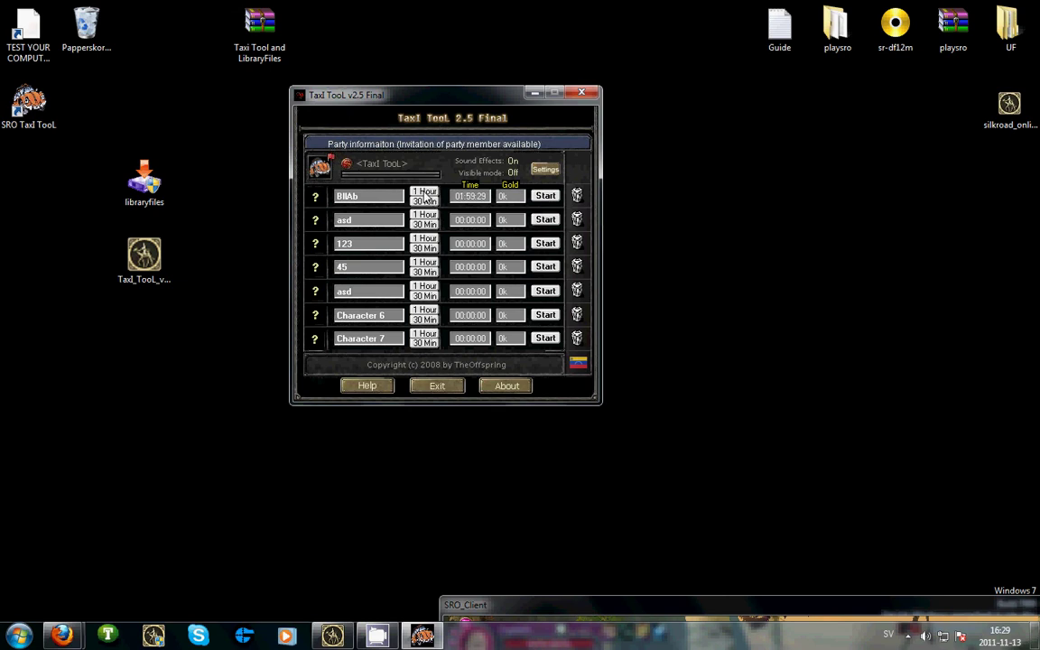
left_click(545, 196)
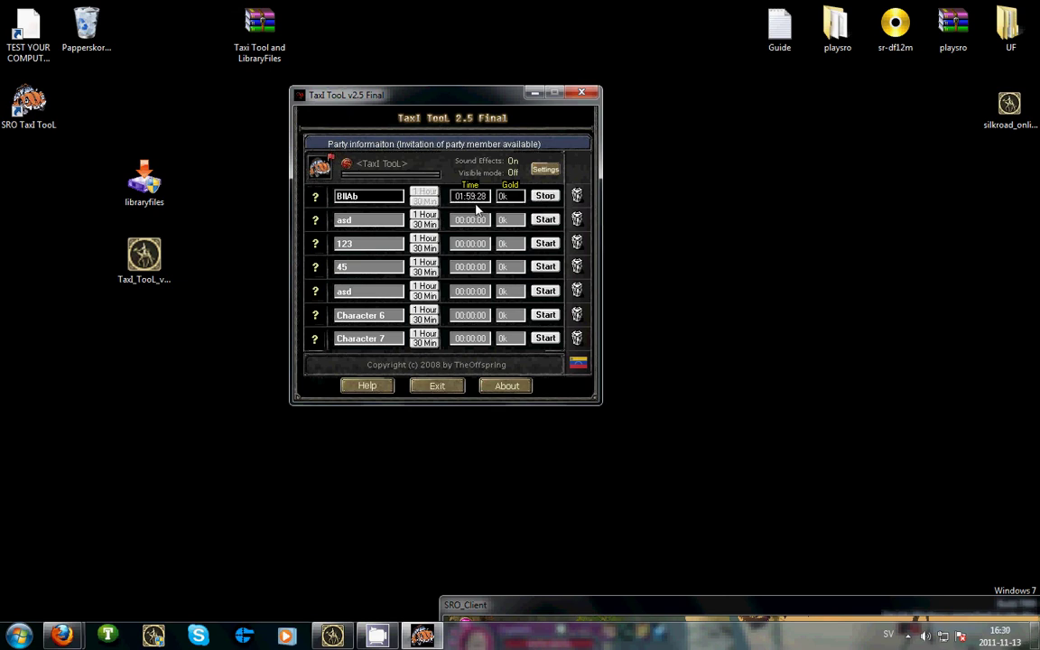